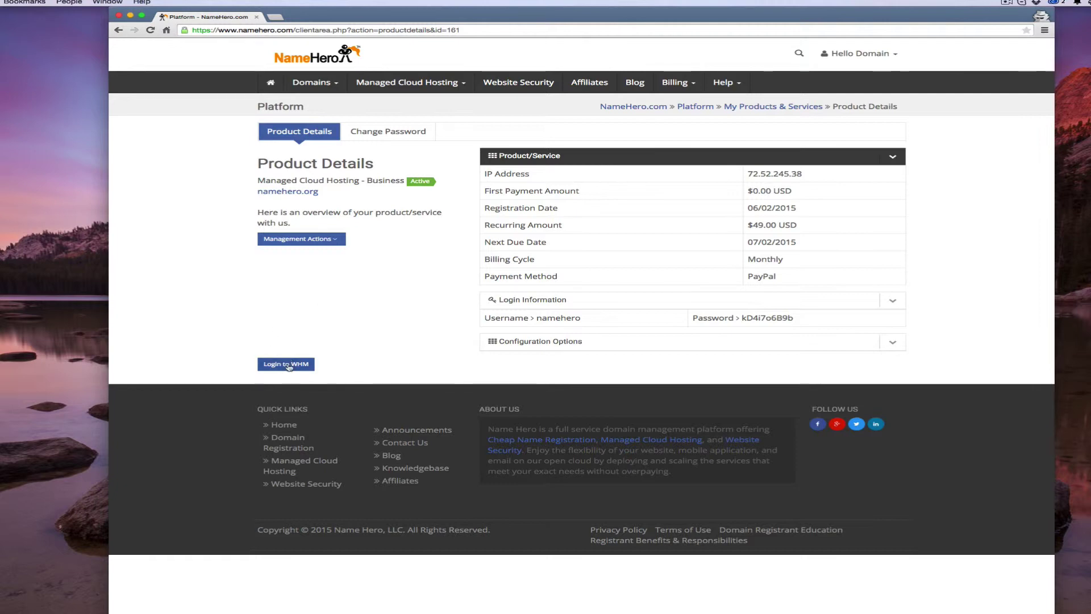
- Log in to WebHost Manager from the hosting plan's product details in the NameHero client area
click(289, 364)
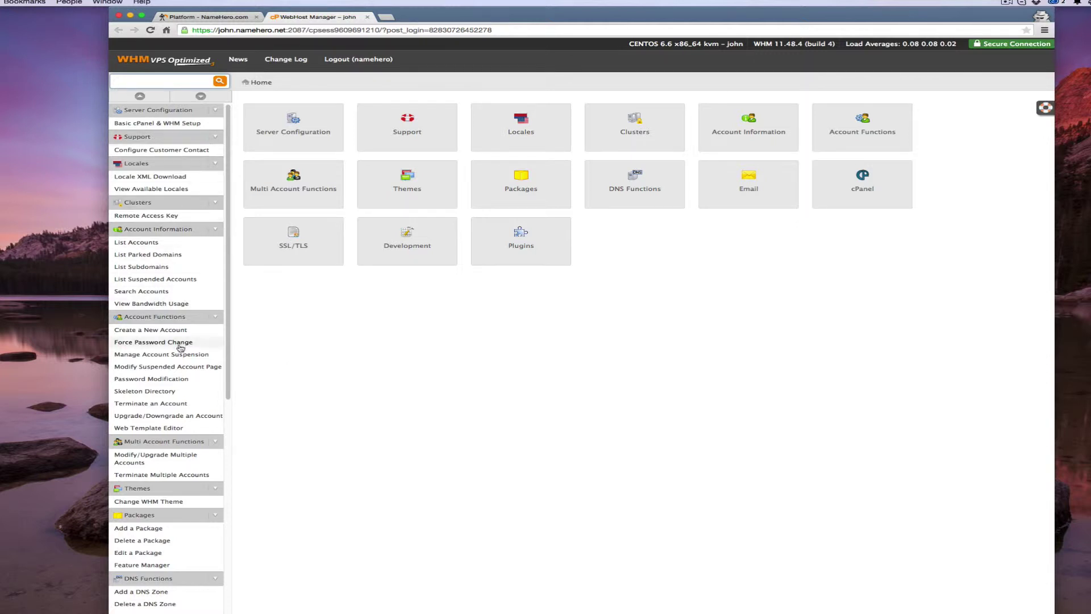
scroll(180, 348, down, 8)
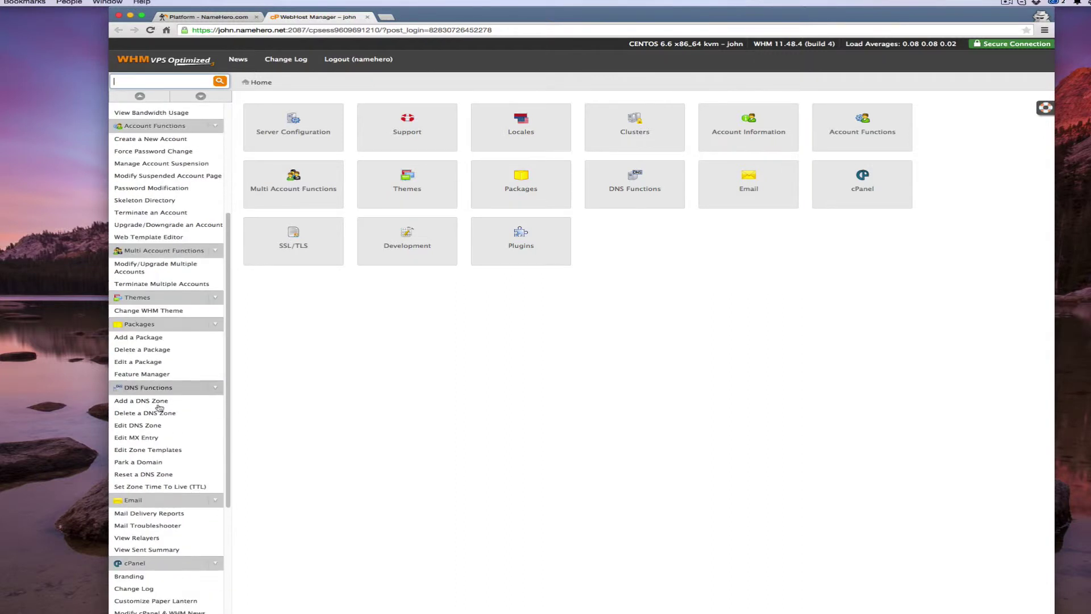
scroll(155, 449, down, 6)
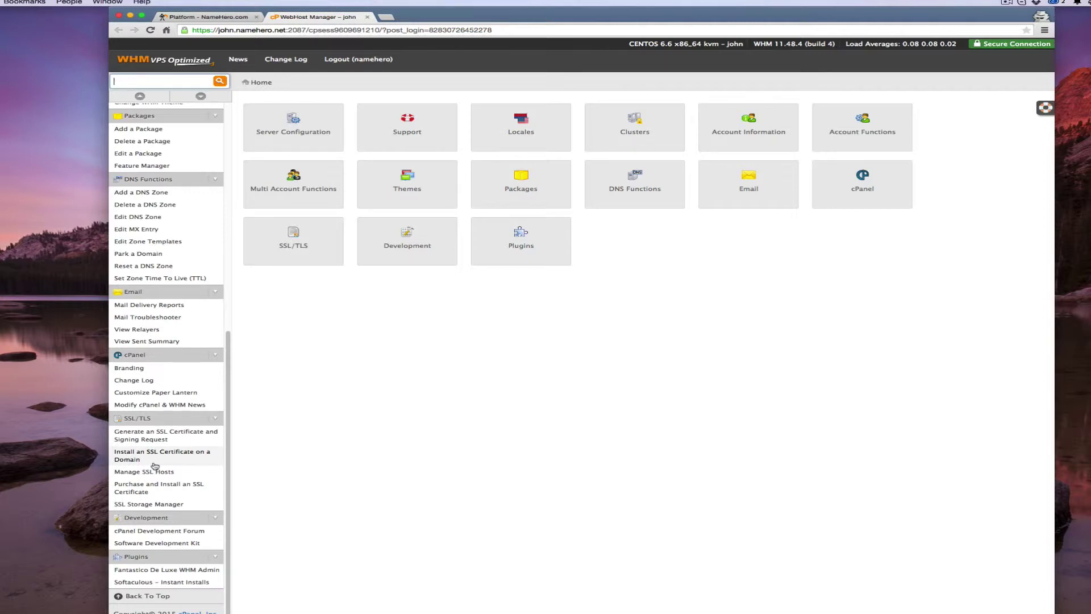
scroll(154, 463, up, 14)
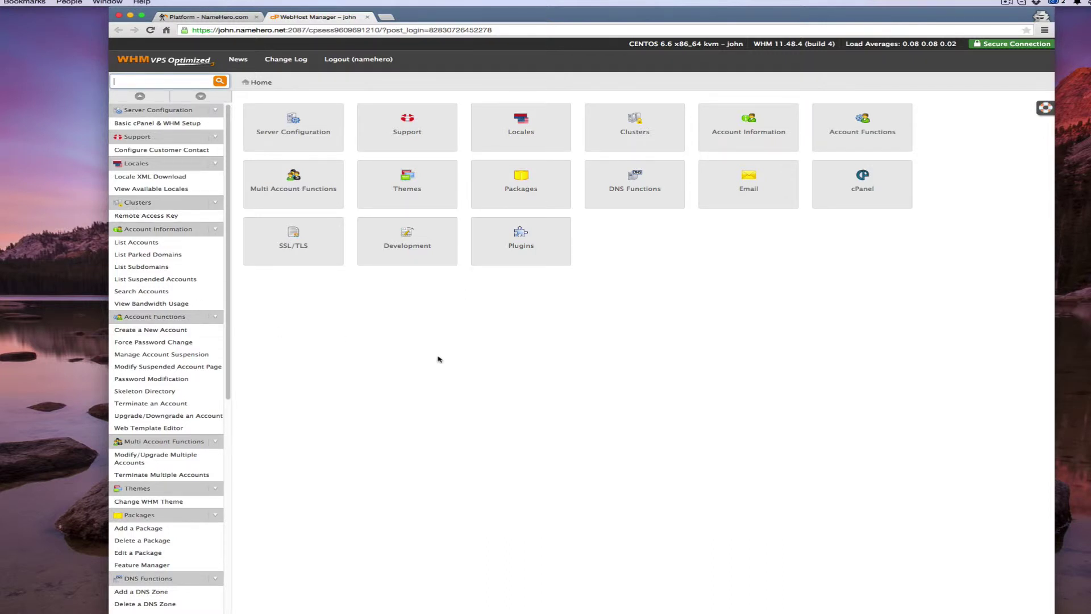
- Start a new package under Packages > Add a Package and name it 'Basic'
click(526, 194)
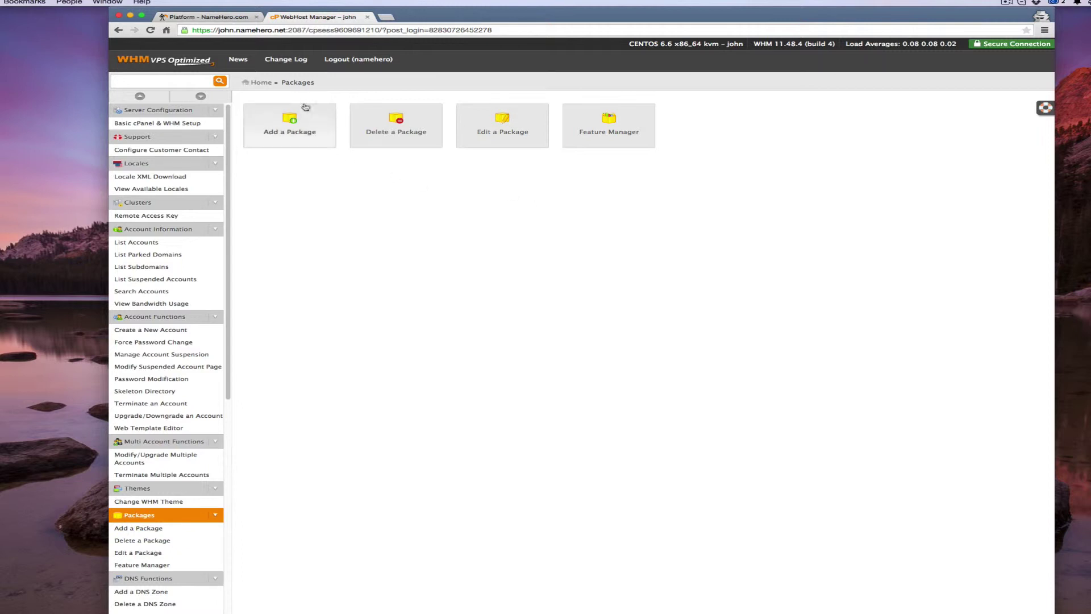
click(290, 126)
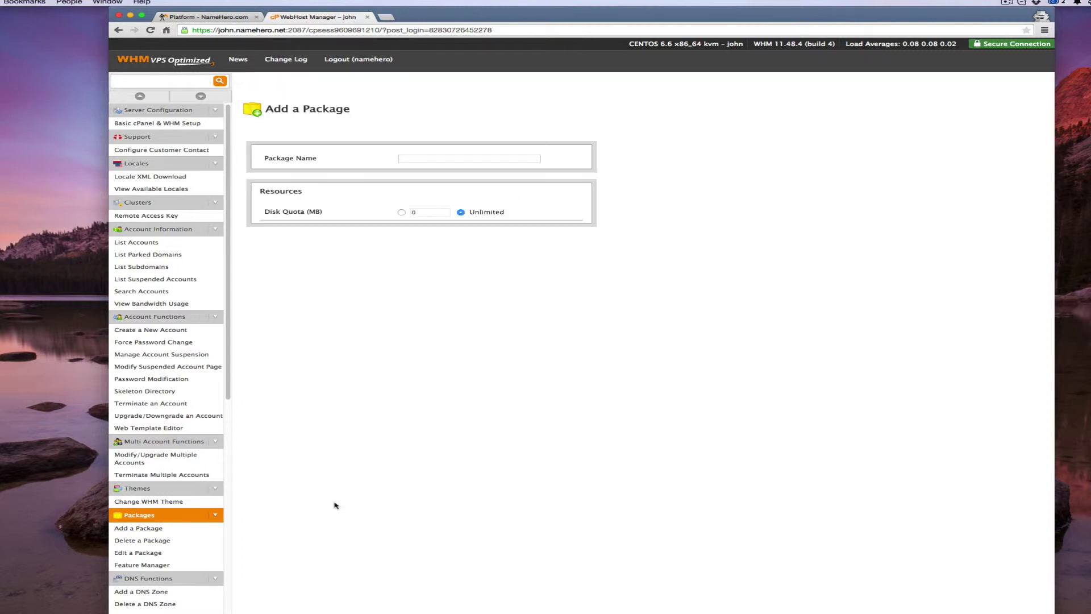
click(460, 159)
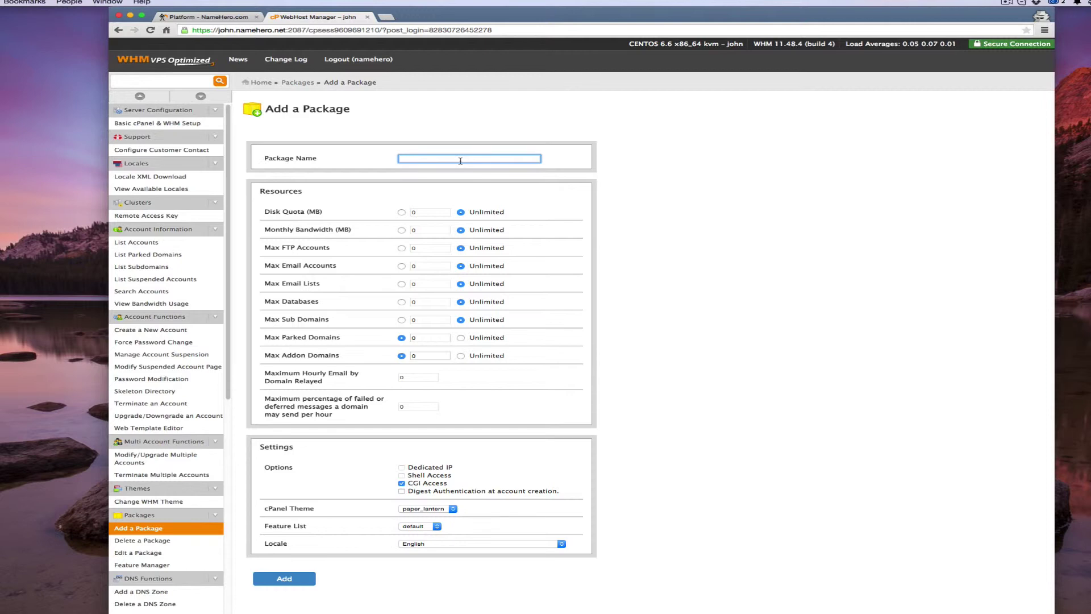
text(Basic)
click(426, 194)
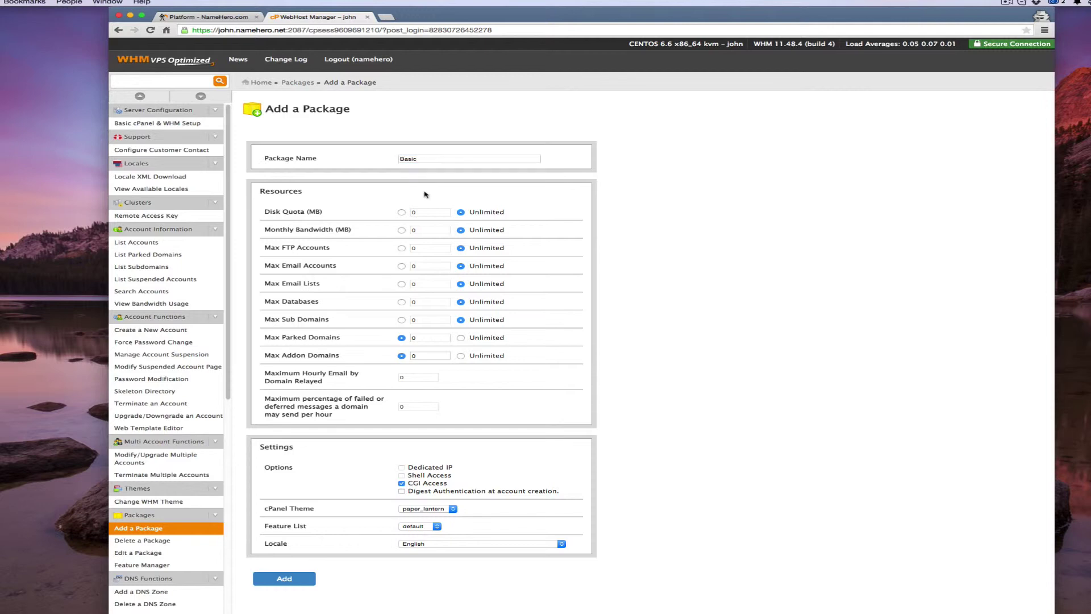
- Set disk quota and monthly bandwidth to 999999 MB, submit, and dismiss the already-exists error
click(402, 212)
click(413, 211)
text(999999)
double_click(444, 213)
key(ctrl+c)
click(412, 231)
key(ctrl+v)
click(276, 578)
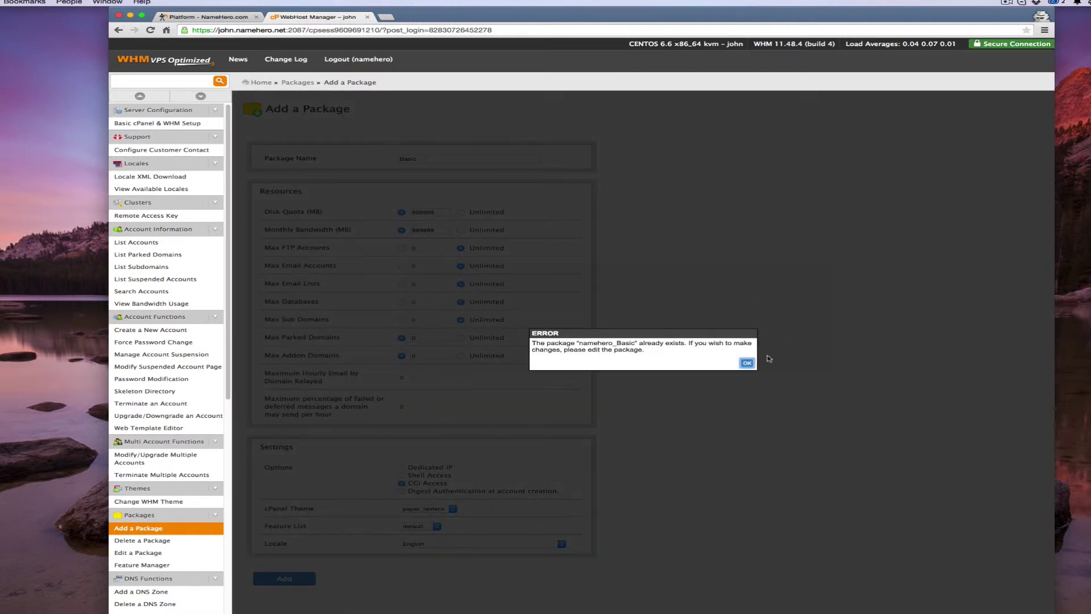
click(748, 363)
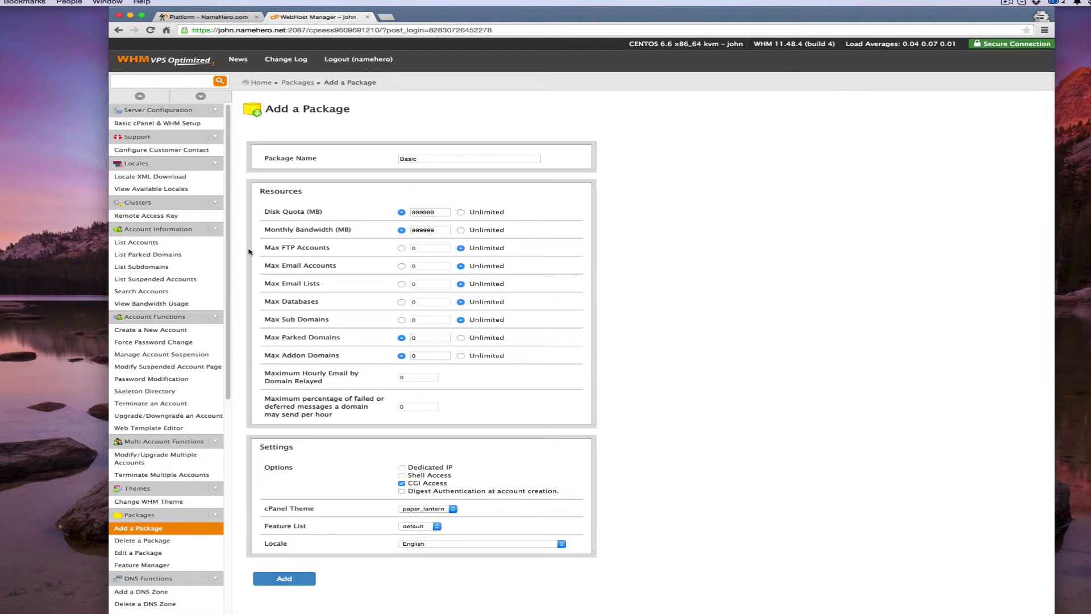
- Open the Create a New Account form and check the domain and username fields
click(172, 330)
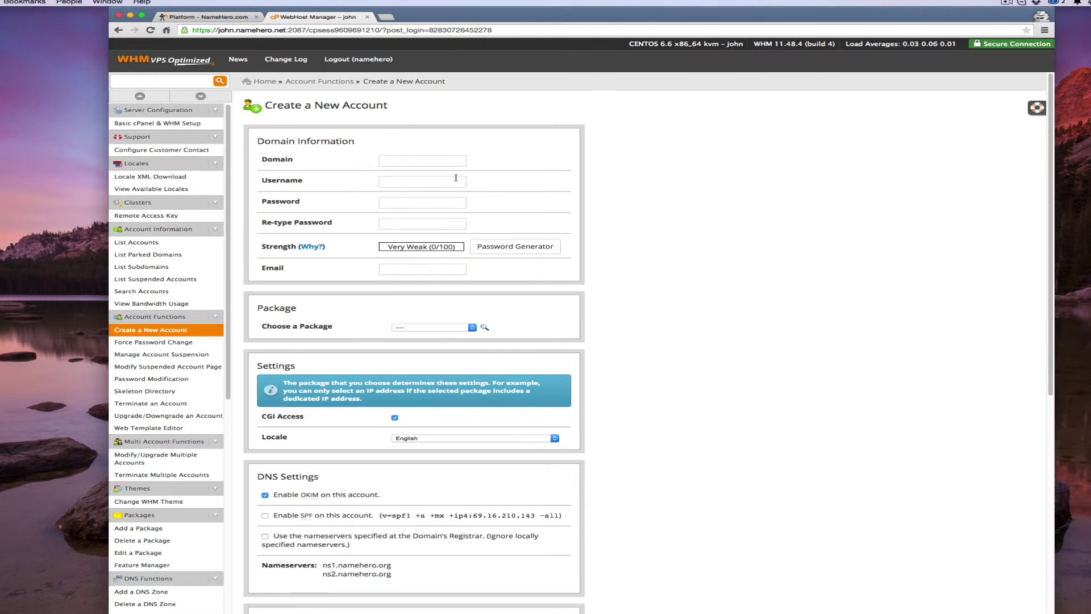
click(433, 162)
click(416, 181)
click(428, 162)
click(502, 152)
- Review the Choose a Package options without selecting one, then scroll through the form sections
click(395, 328)
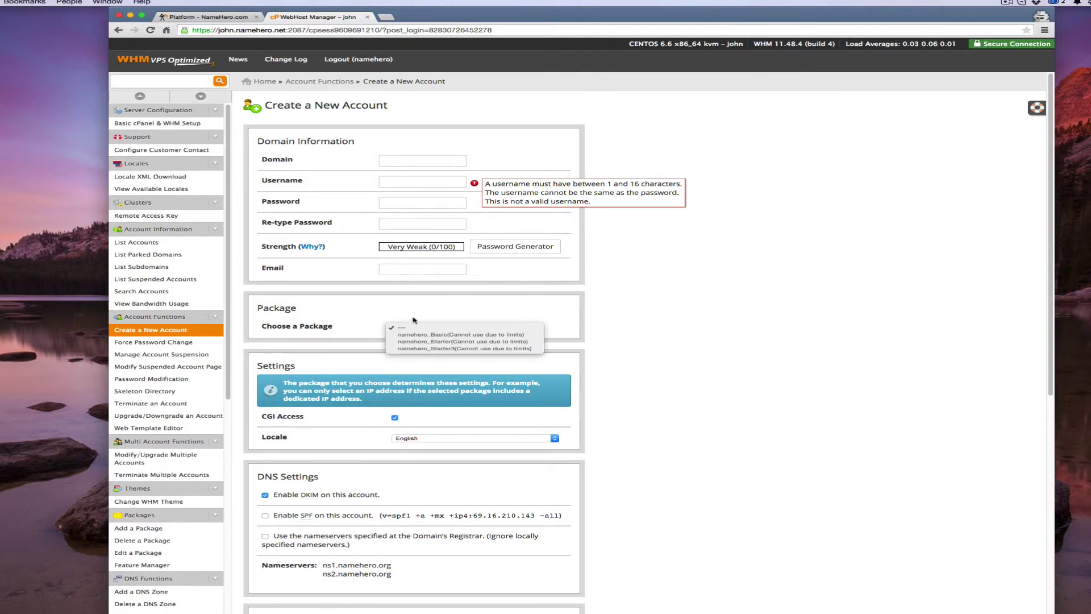
click(624, 336)
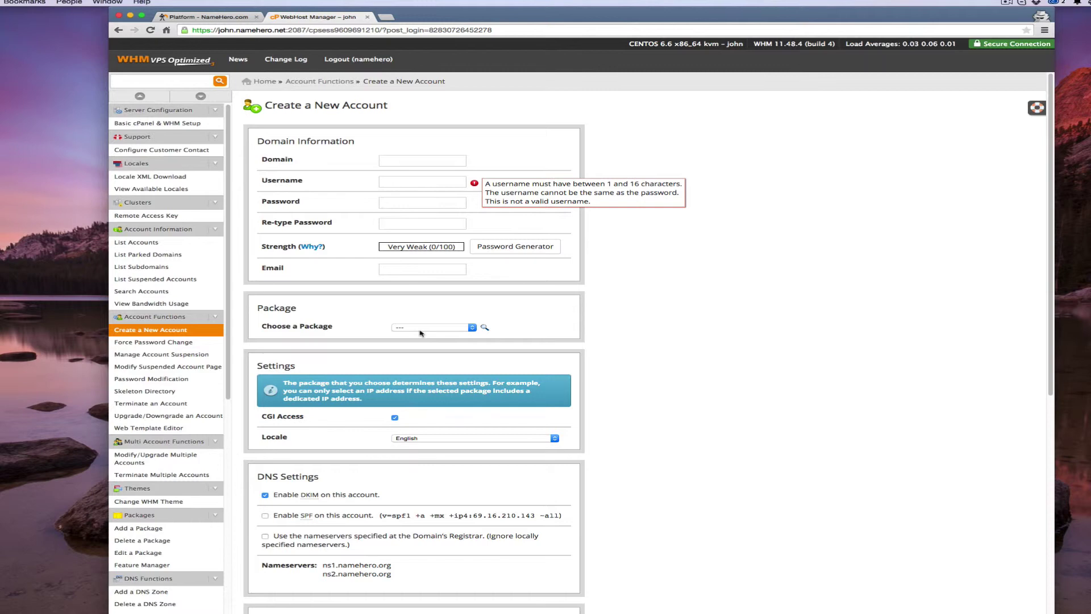
click(421, 333)
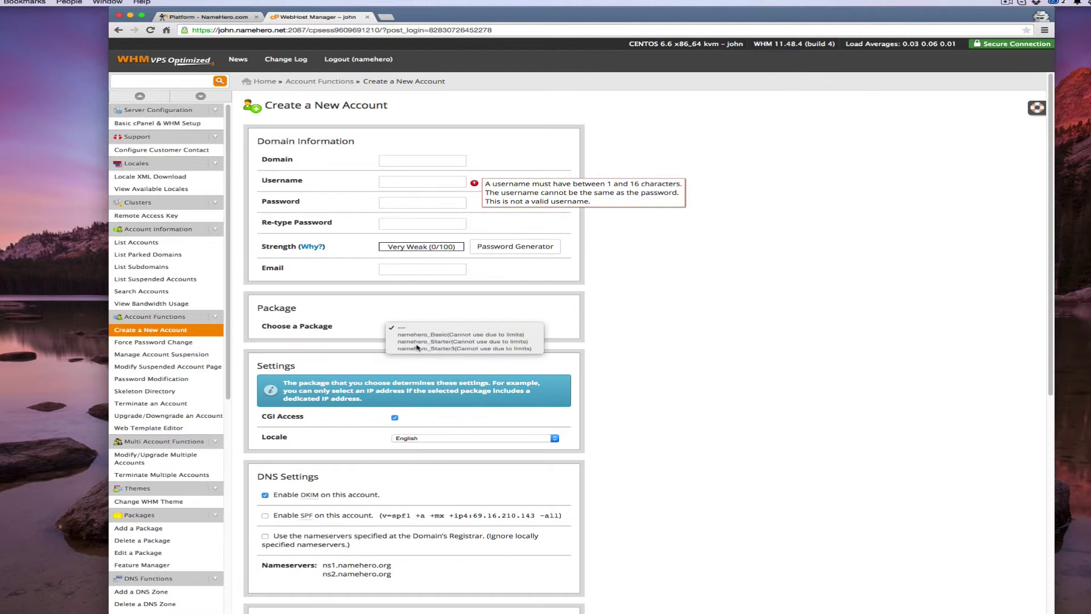
click(382, 194)
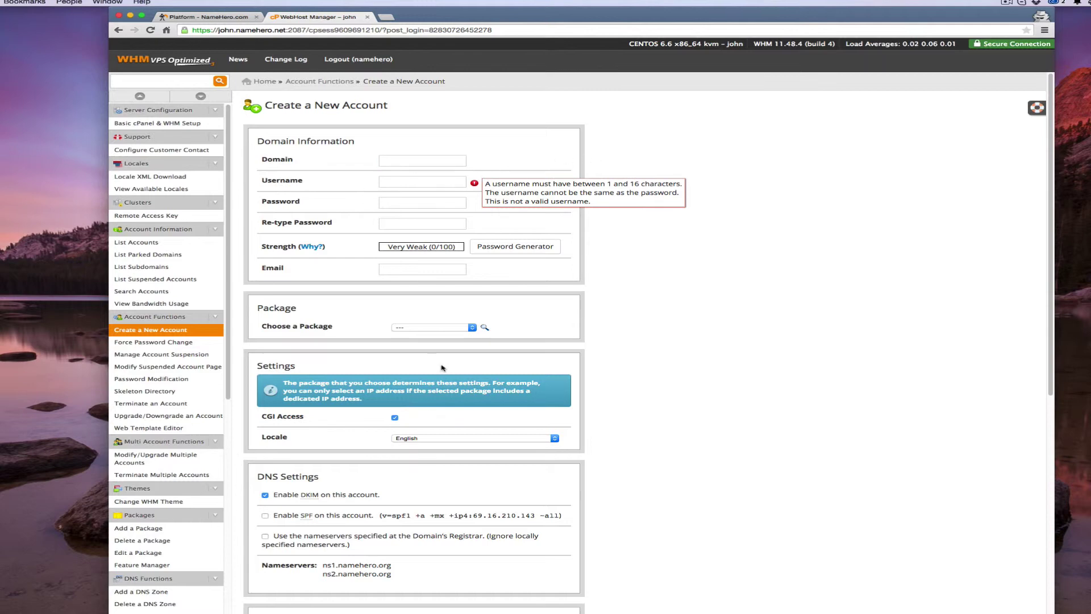
scroll(381, 406, down, 3)
scroll(376, 407, down, 3)
scroll(375, 407, up, 5)
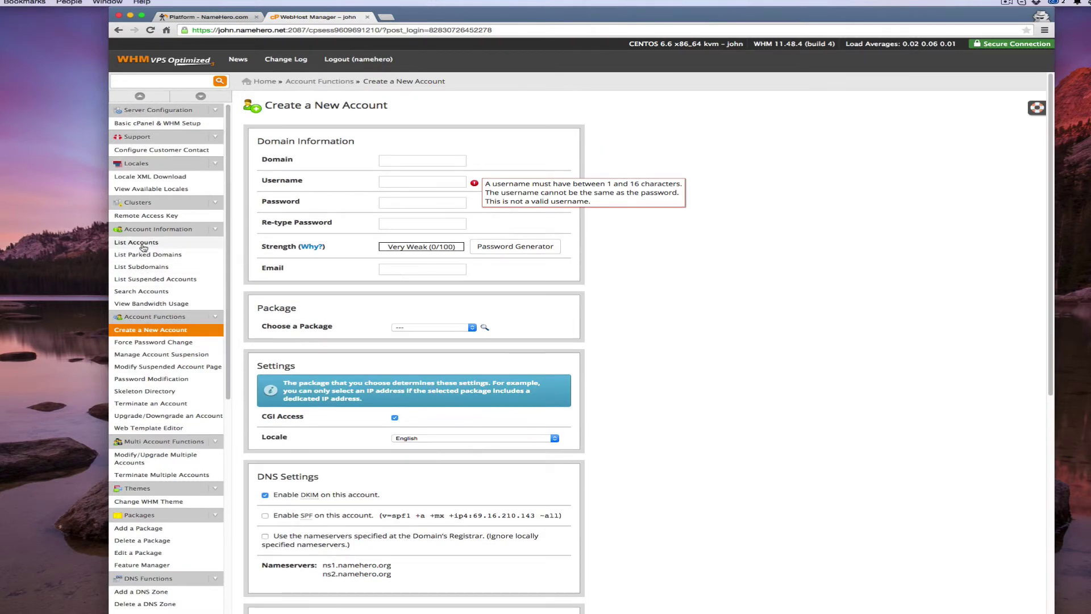
- From List Accounts, open the namehero.org account's cPanel in a new tab
click(139, 243)
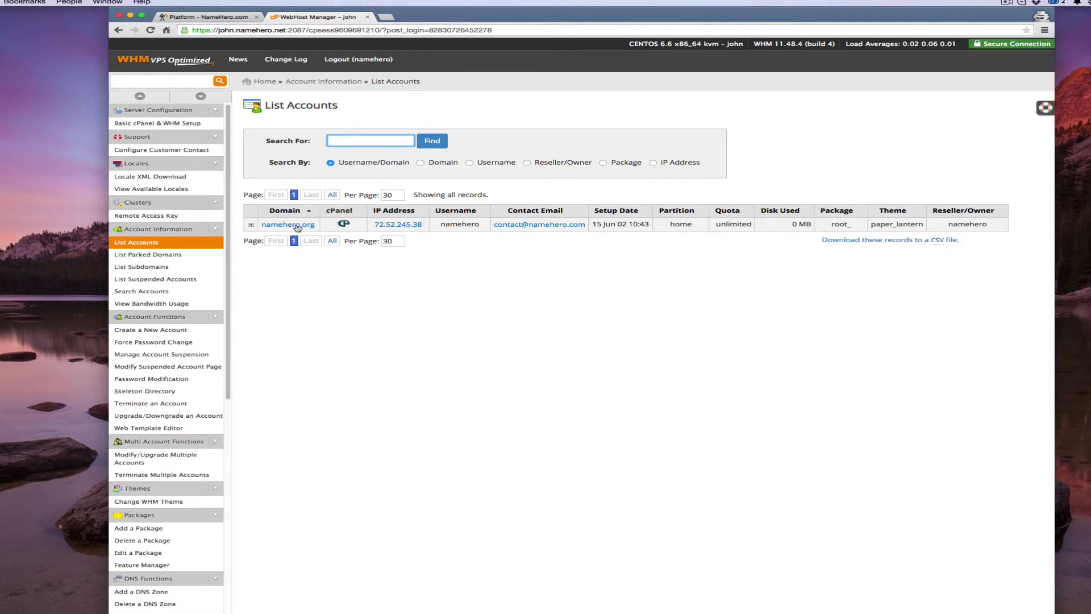
click(345, 225)
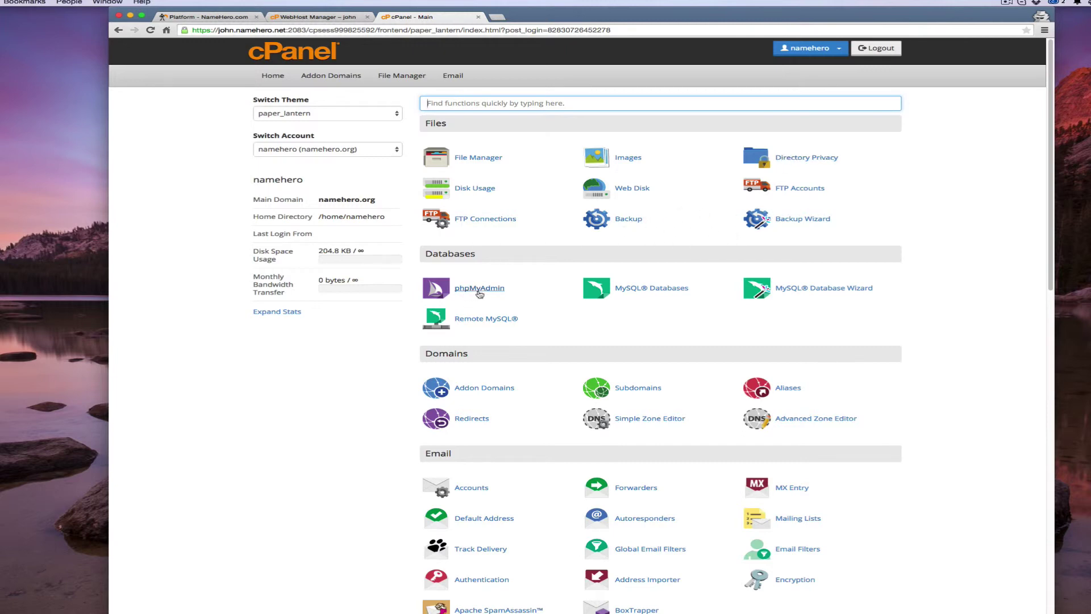
- Scroll cPanel's tools, glance at the WHM account list tab, and return to cPanel
scroll(471, 353, down, 2)
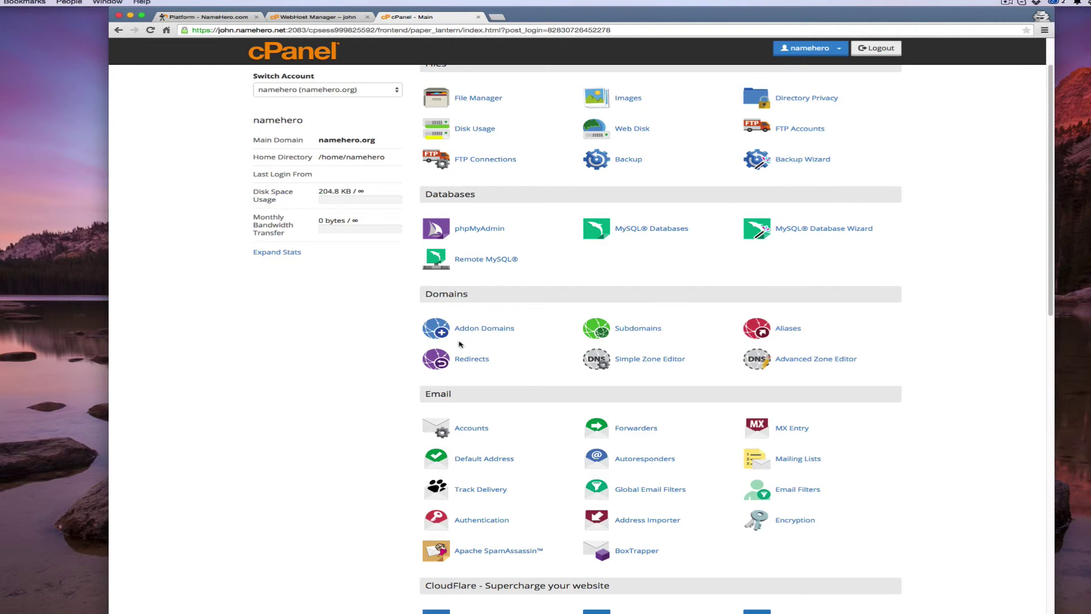
click(317, 18)
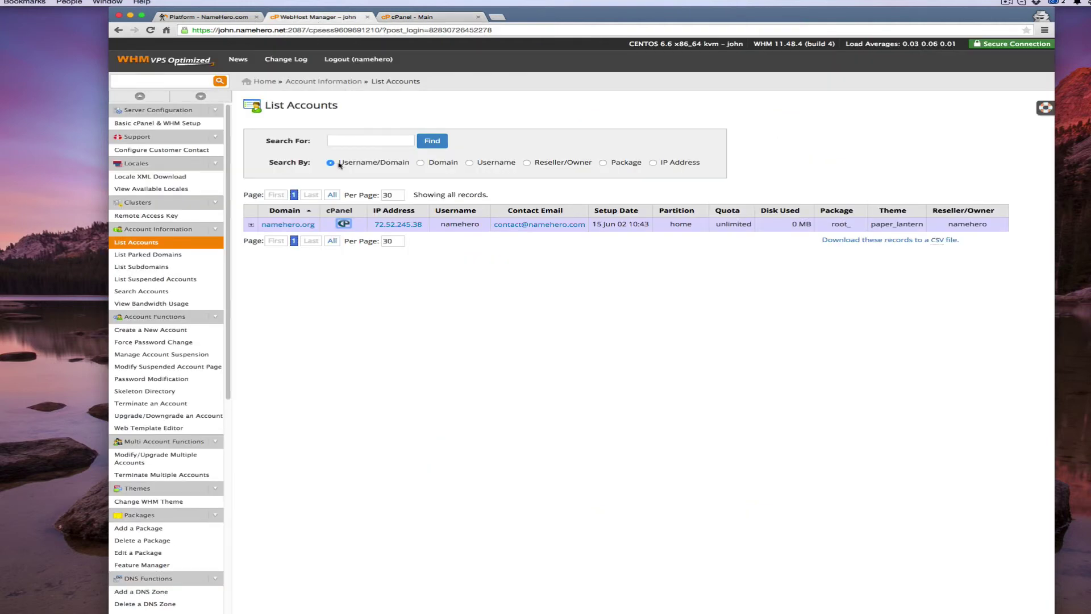
click(408, 16)
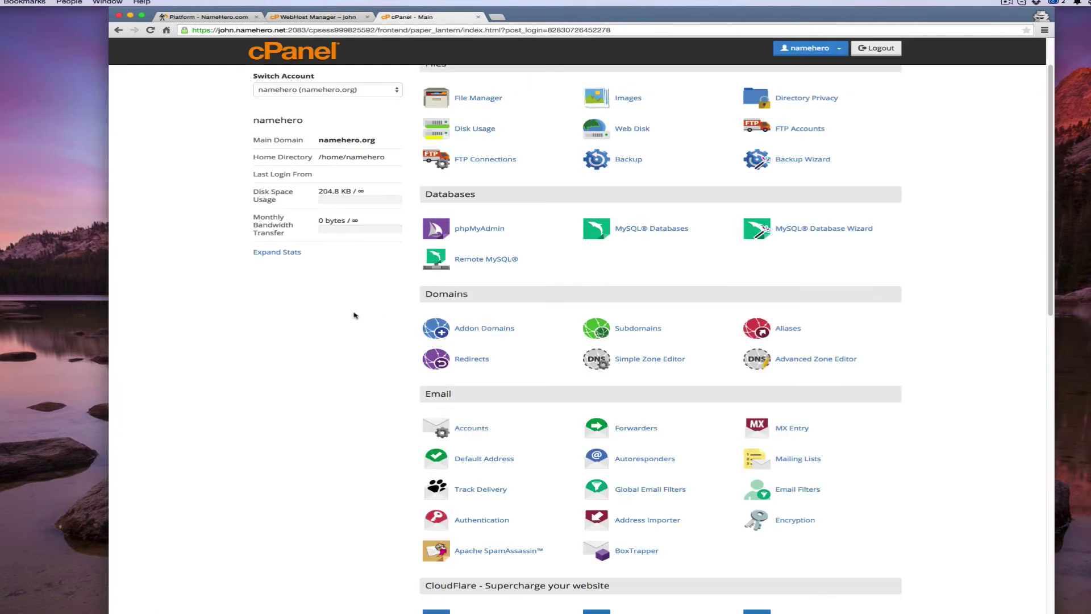
- Scroll down to cPanel's Advanced section and open WebHost Manager from it
scroll(398, 340, down, 1)
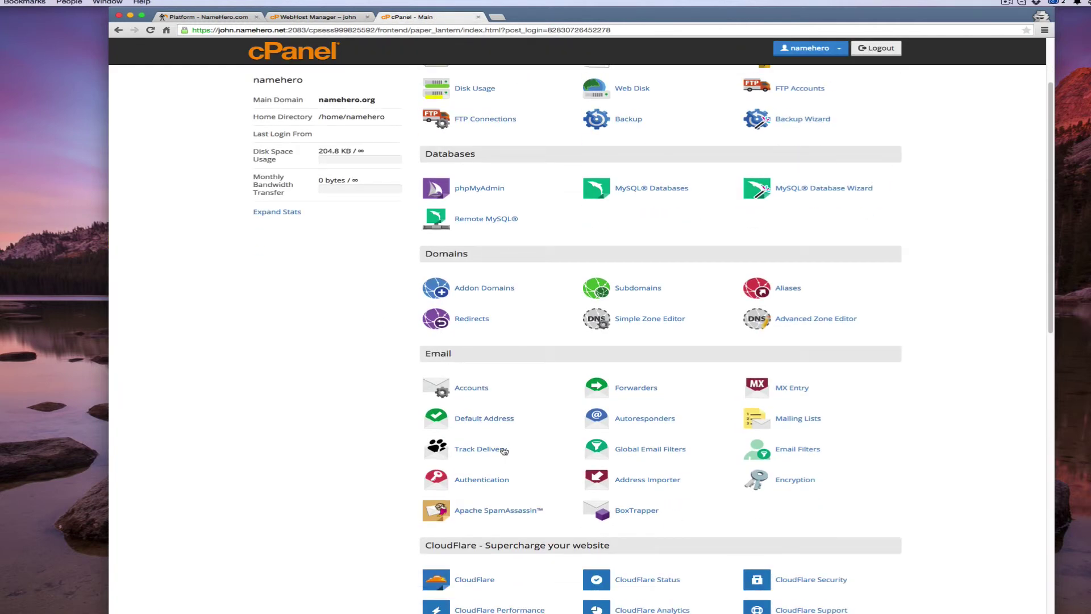
scroll(392, 444, down, 2)
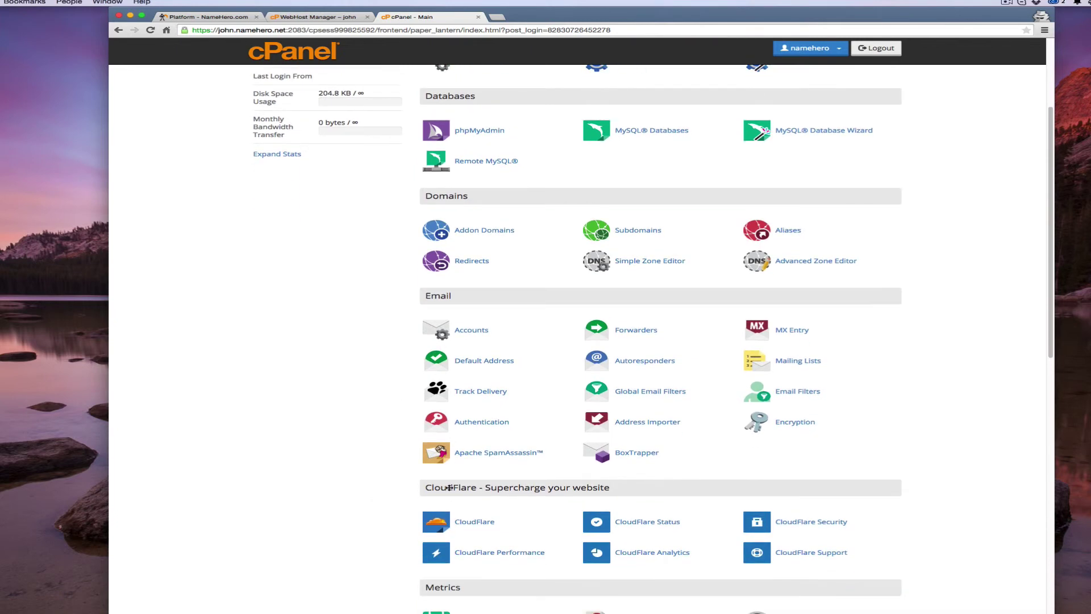
scroll(495, 491, down, 1)
scroll(496, 492, down, 1)
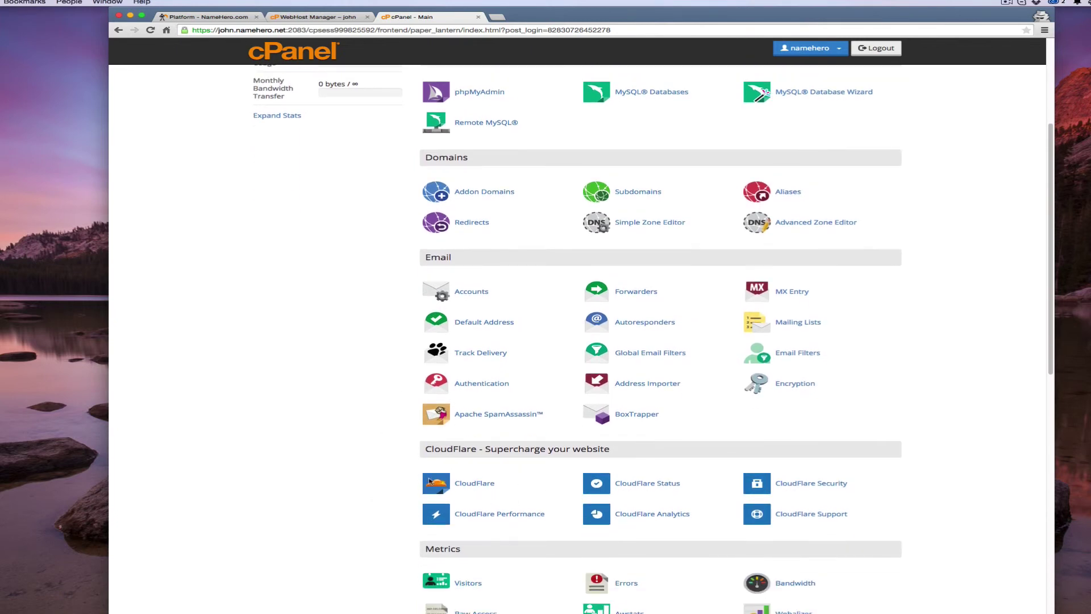
scroll(401, 439, down, 3)
scroll(403, 341, down, 6)
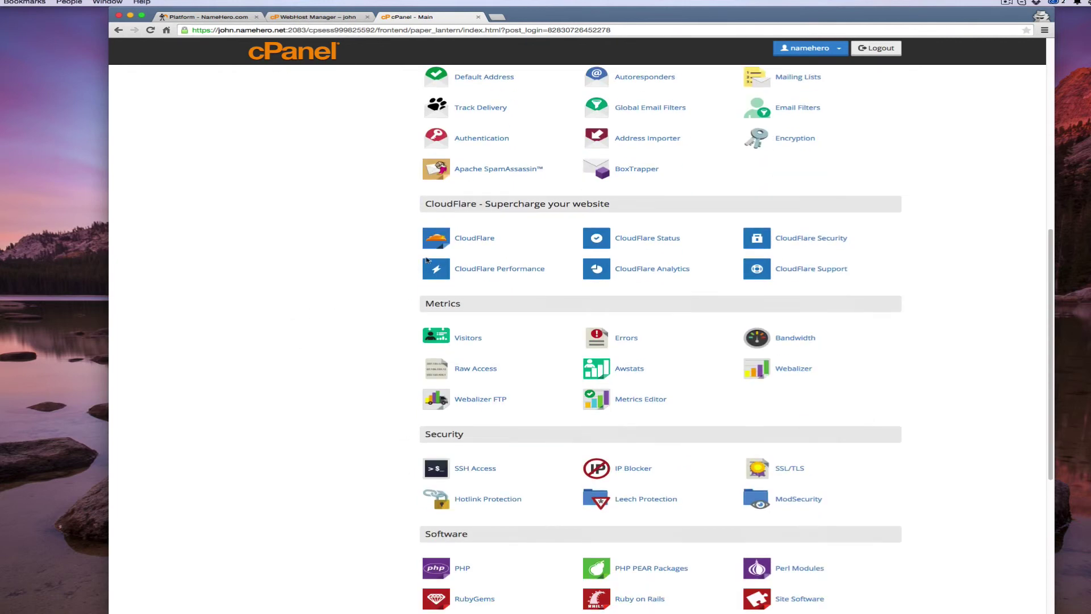
scroll(491, 502, down, 4)
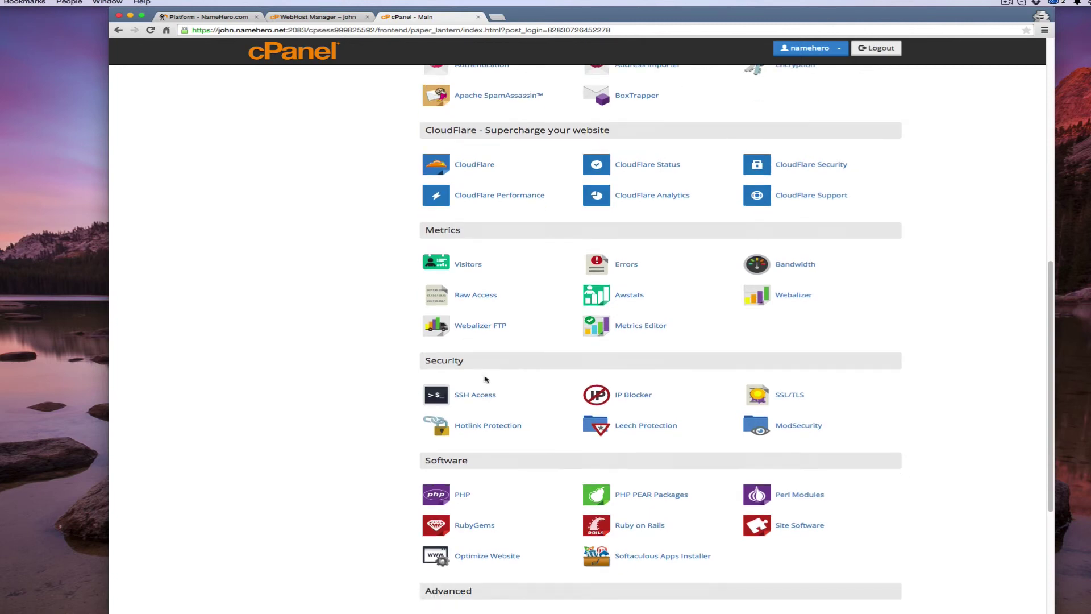
scroll(486, 409, down, 5)
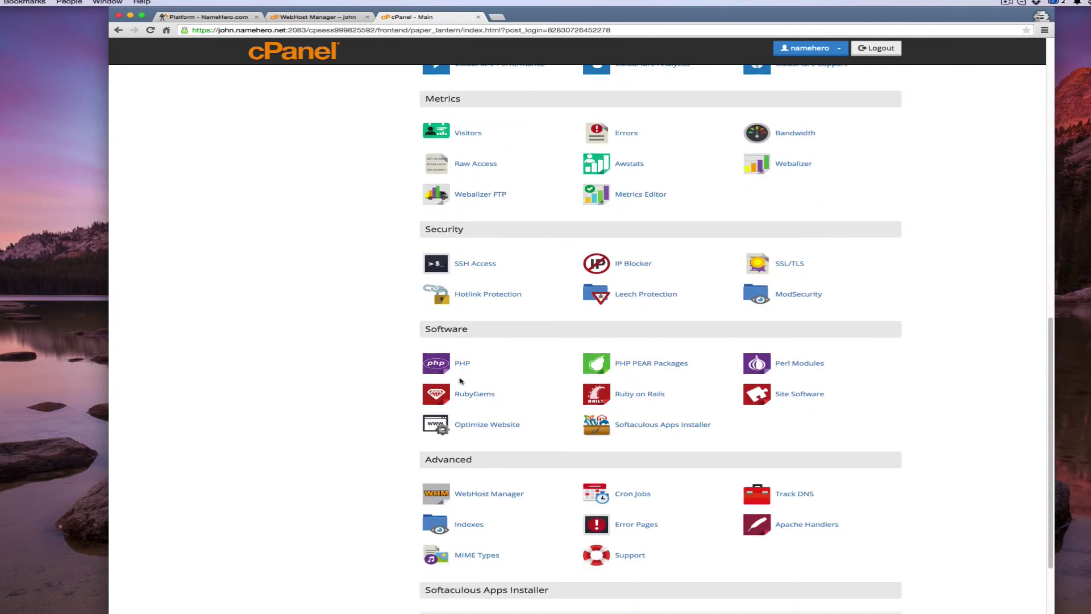
scroll(461, 386, down, 3)
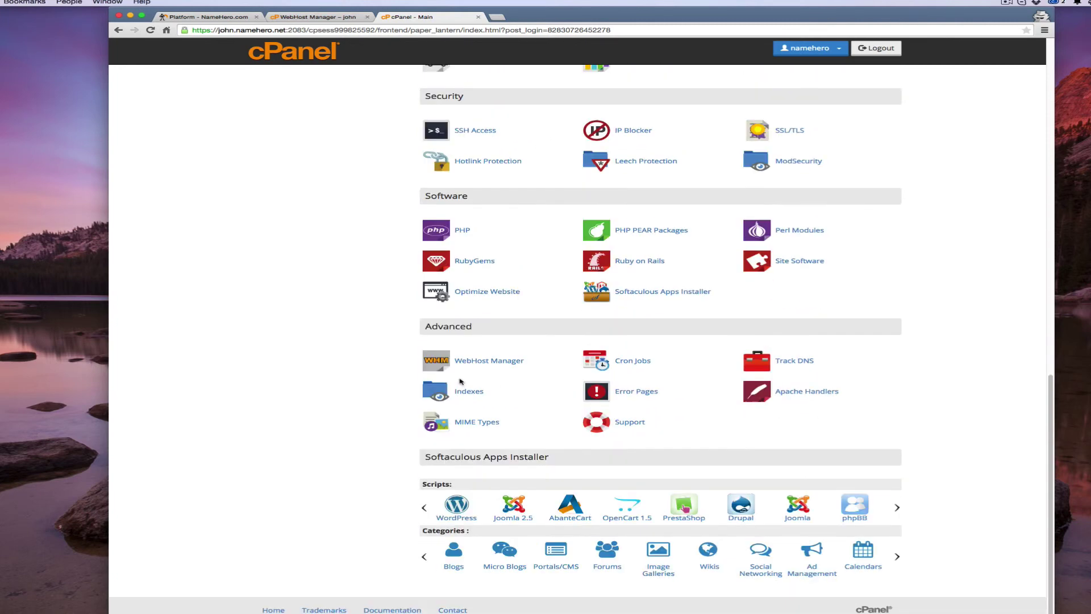
click(484, 362)
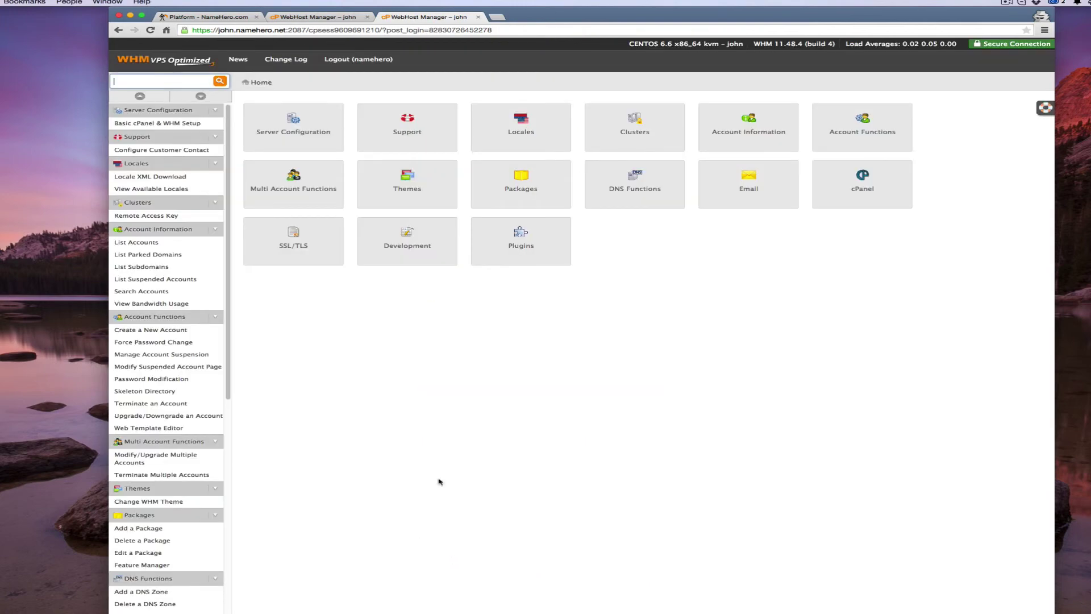
- Go back to cPanel's home page and scroll to the Softaculous Apps Installer scripts
click(118, 29)
scroll(499, 443, down, 20)
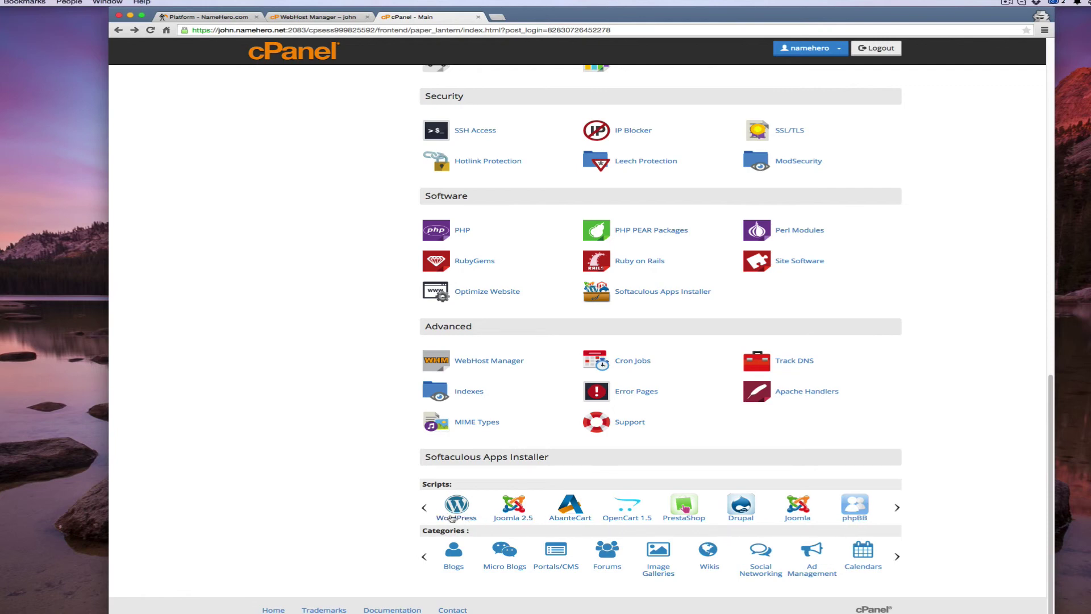
- Try launching the Softaculous WordPress installer, then switch to the WHM List Accounts tab
click(450, 515)
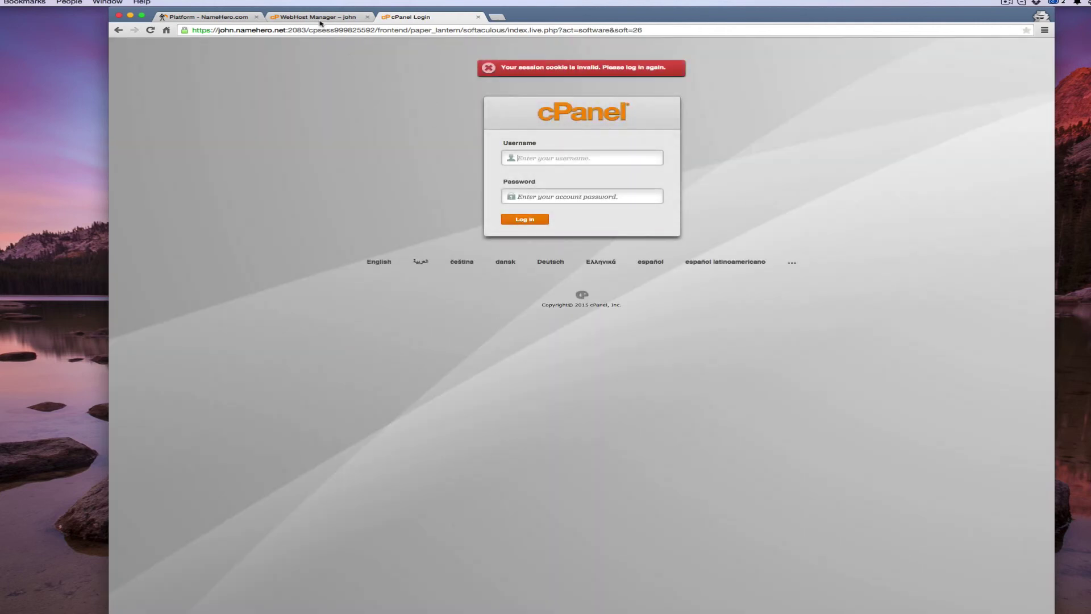
click(319, 18)
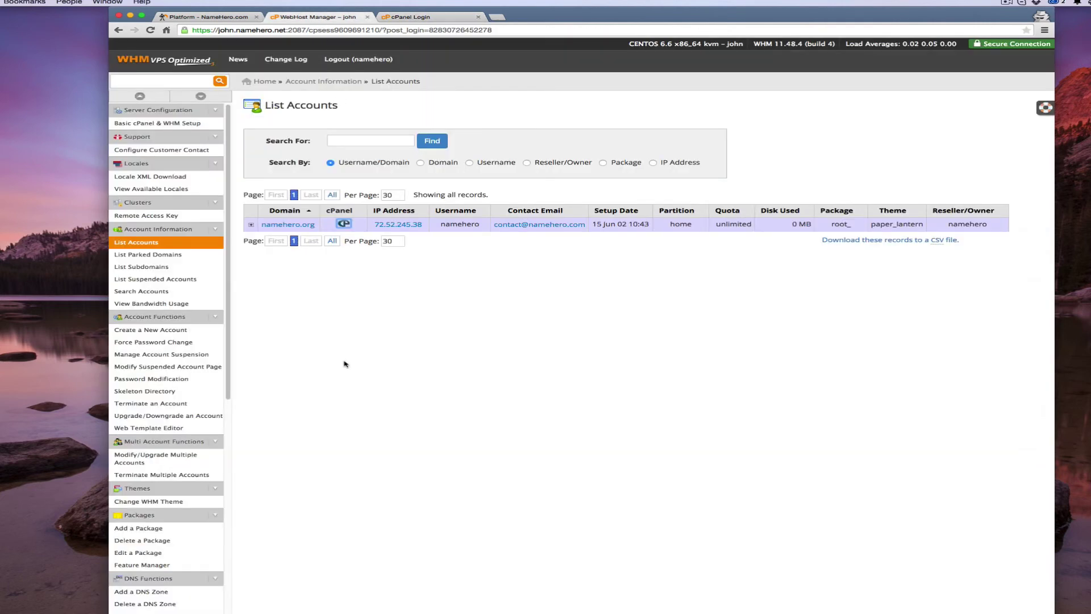